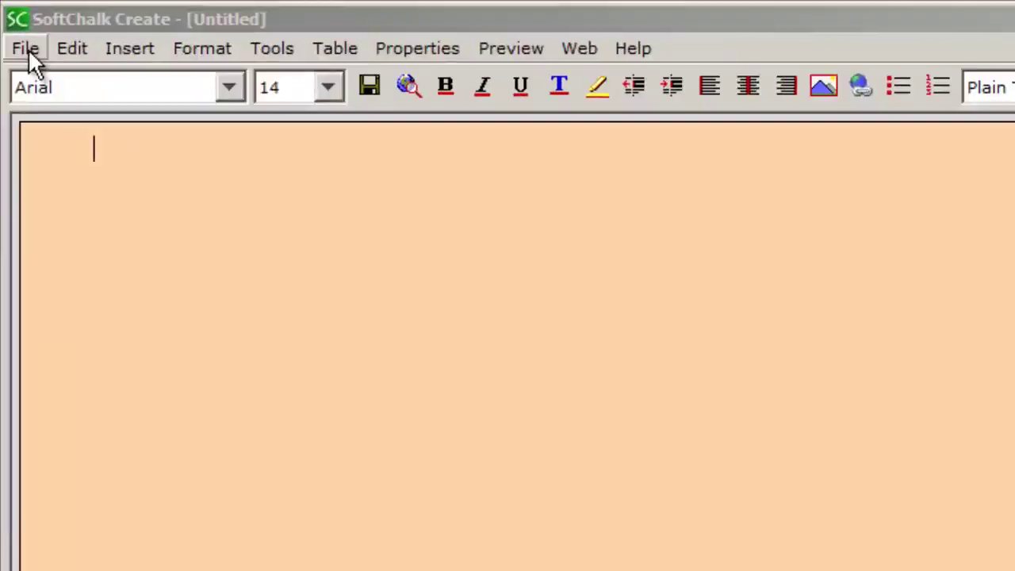
Show the File menu commands, including Manage Publish Accounts and Save To LMS
{"action": "left_click", "coordinate": [15, 27]}
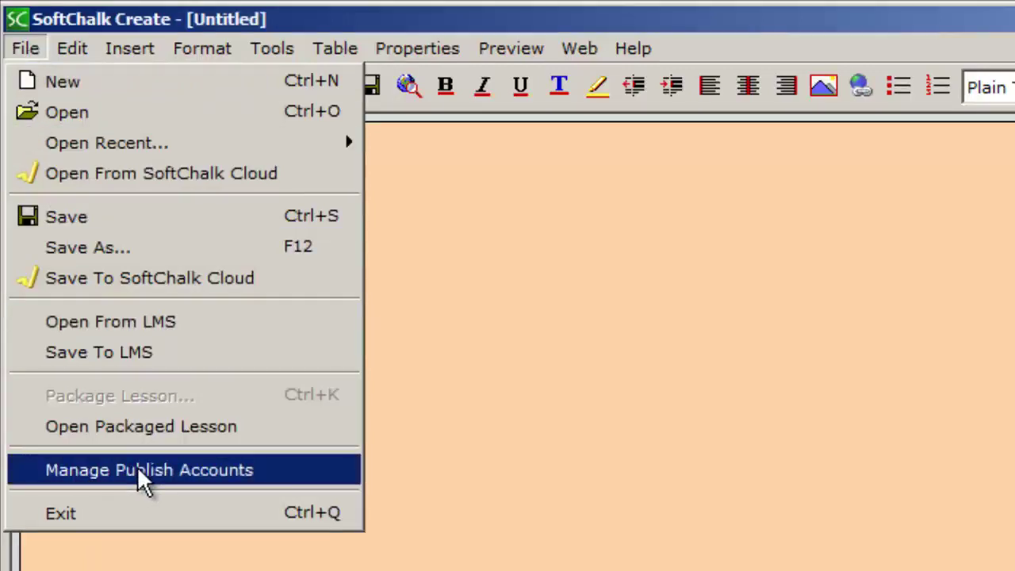
Start a new publish account of type Blackboard in Manage Publish Accounts
{"action": "left_click", "coordinate": [95, 476]}
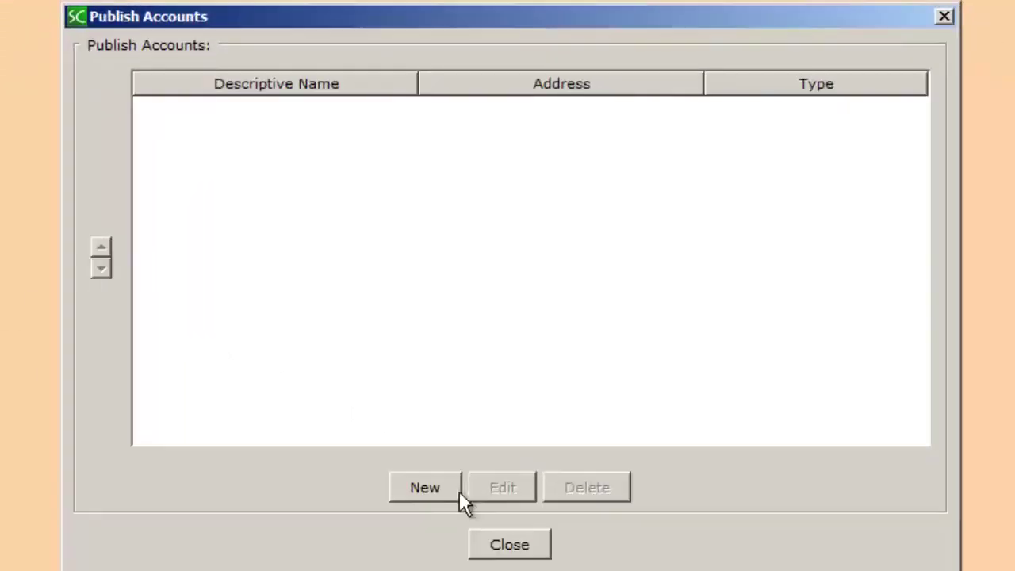
{"action": "left_click", "coordinate": [431, 487]}
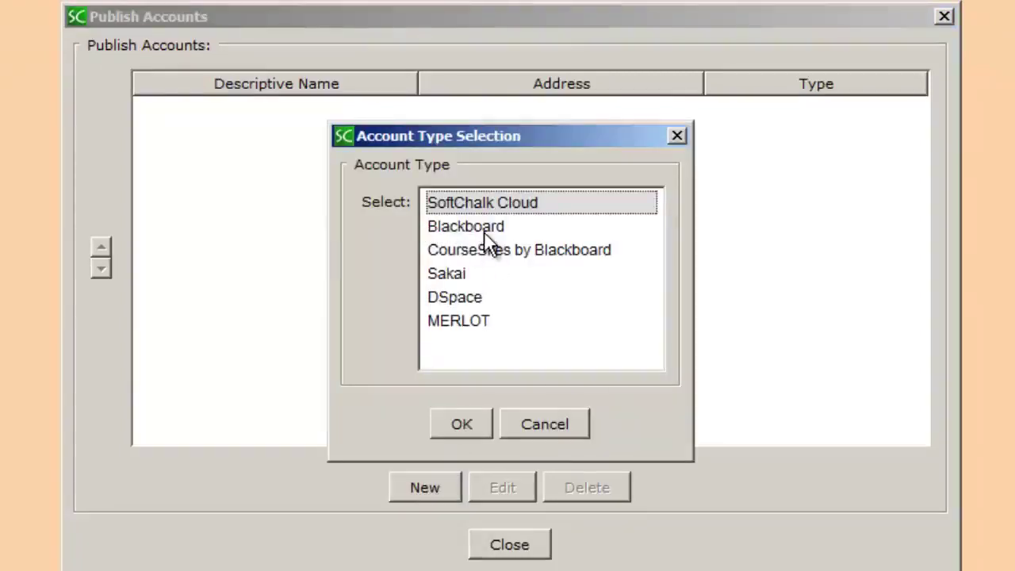
{"action": "left_click", "coordinate": [485, 226]}
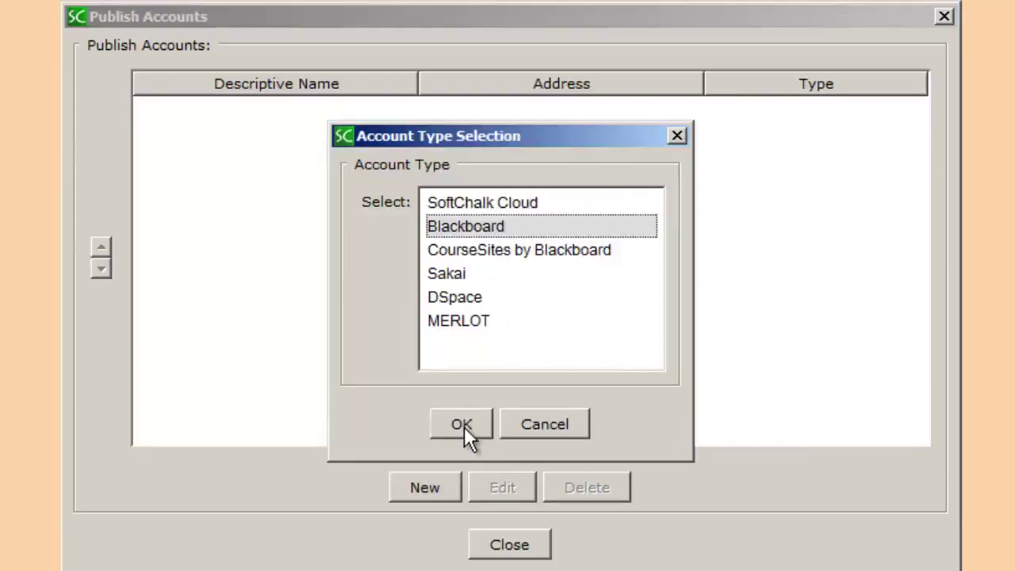
{"action": "left_click", "coordinate": [464, 426]}
{"action": "left_click", "coordinate": [479, 212]}
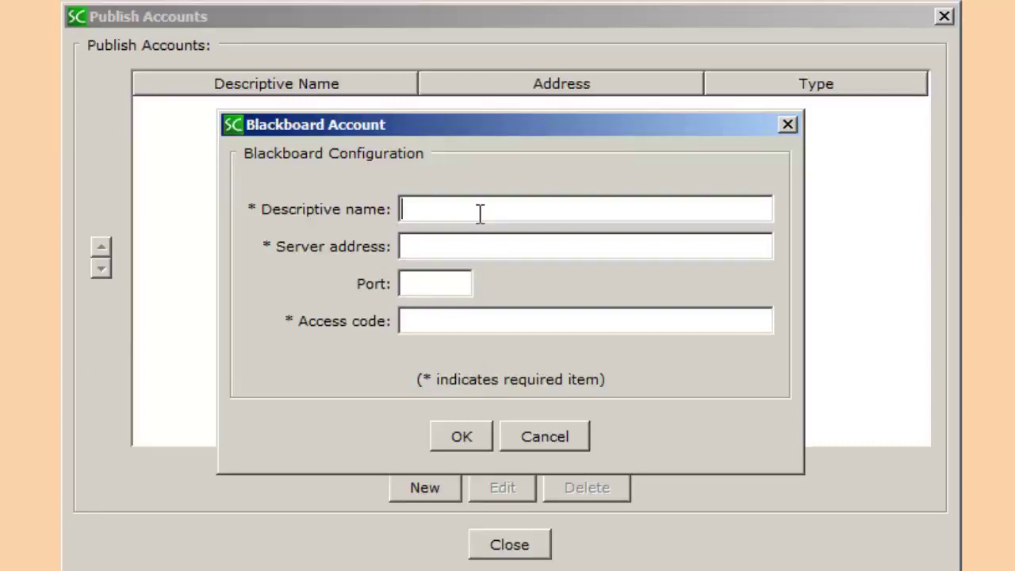
Name the new account 'My Blackboard Server'
{"action": "type", "text": "My Blackboard Server"}
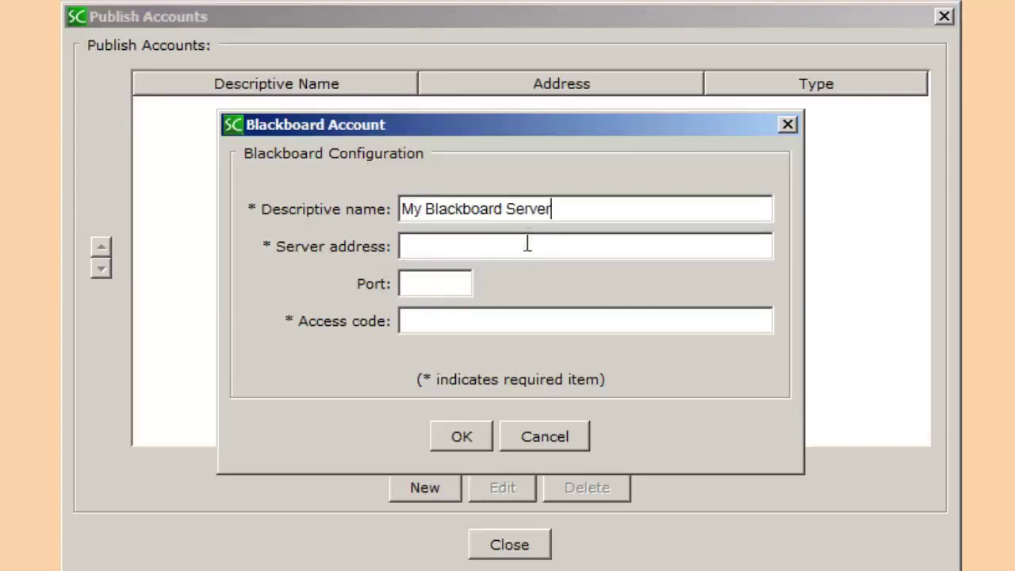
{"action": "left_click", "coordinate": [421, 248]}
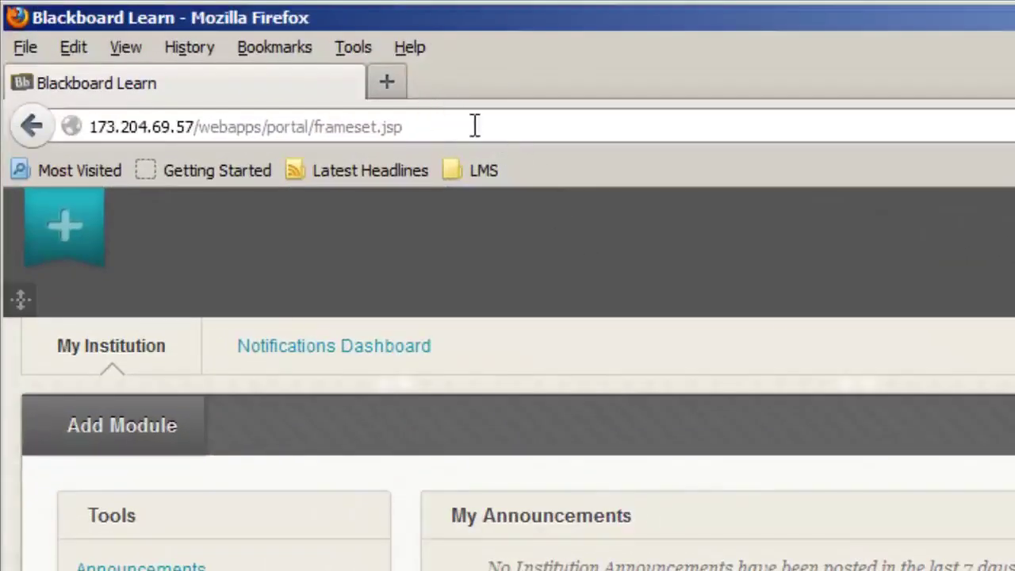
Select the server part '173.204.69.57/' of the Blackboard portal's web address in Firefox
{"action": "left_click", "coordinate": [475, 126]}
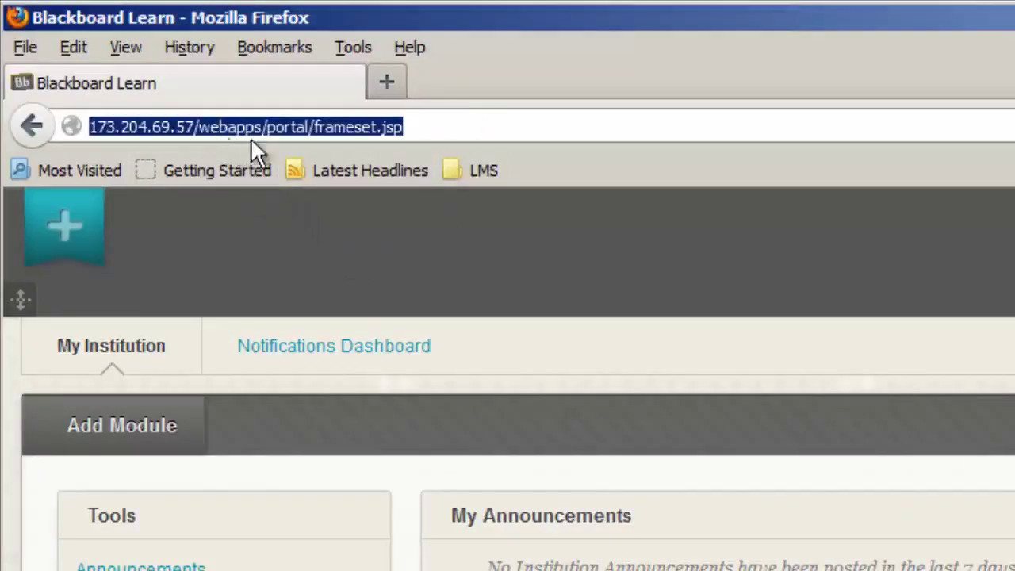
{"action": "left_click", "coordinate": [198, 123]}
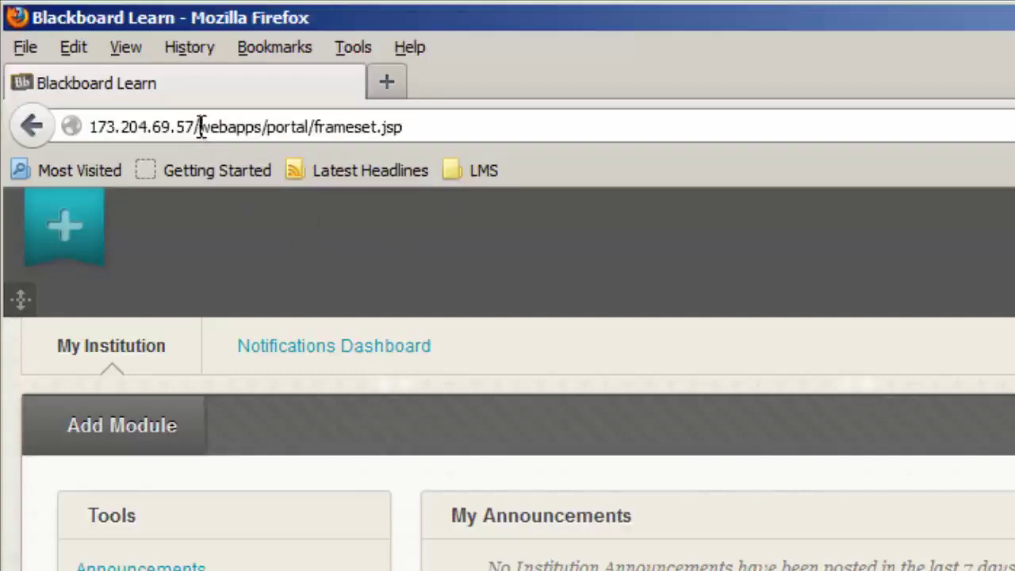
{"action": "left_click_drag", "start_coordinate": [198, 127], "coordinate": [89, 126]}
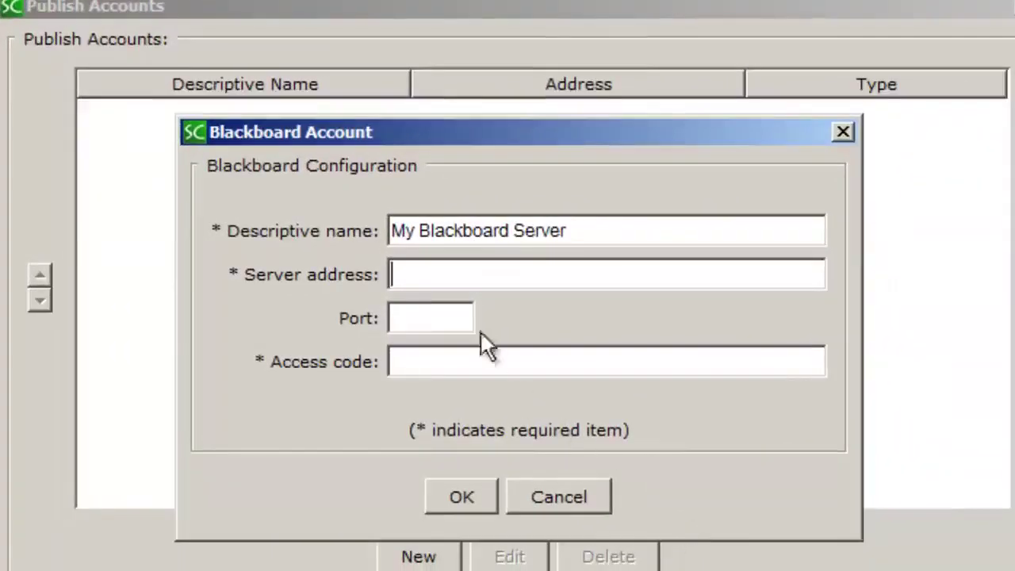
{"action": "right_click", "coordinate": [412, 274]}
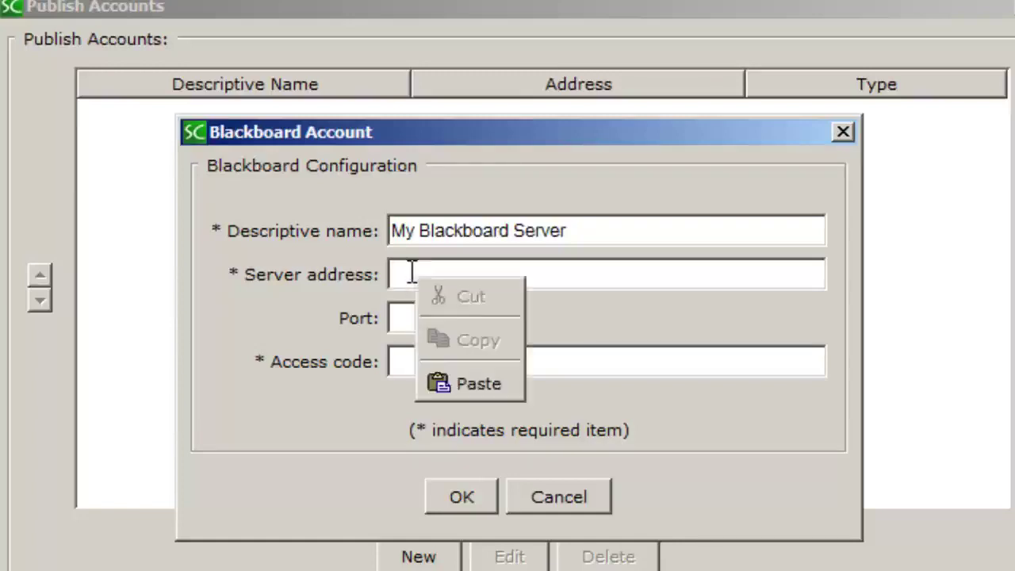
{"action": "left_click", "coordinate": [470, 379]}
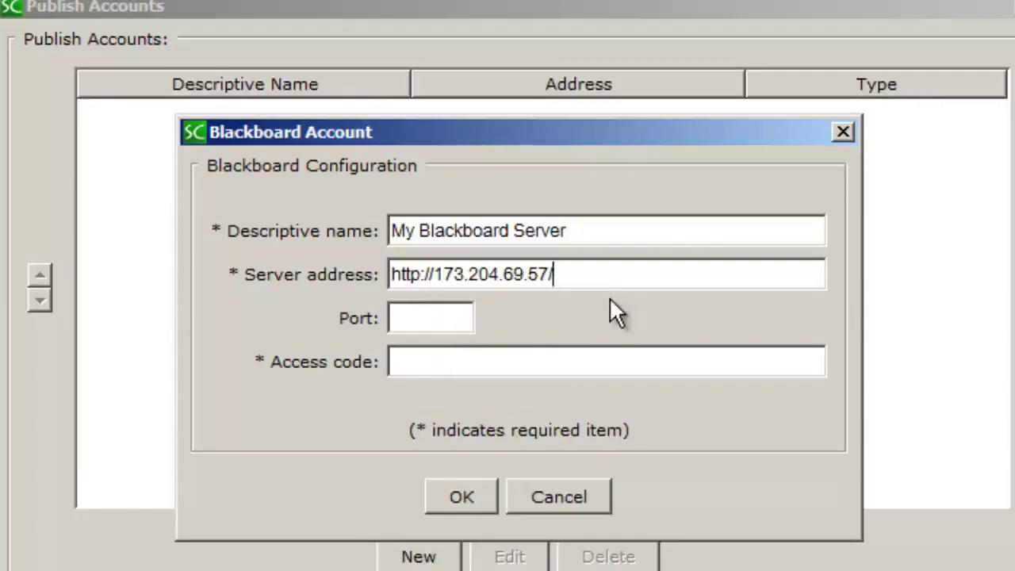
{"action": "left_click", "coordinate": [457, 365]}
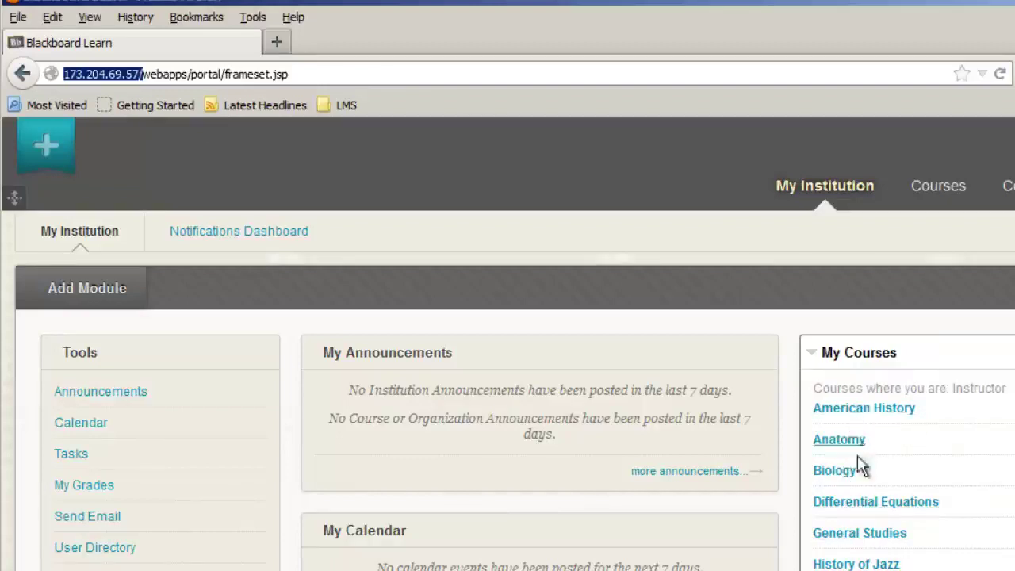
Open SoftChalk Publish with ScoreCenter from the History of Jazz course tools
{"action": "left_click", "coordinate": [871, 564]}
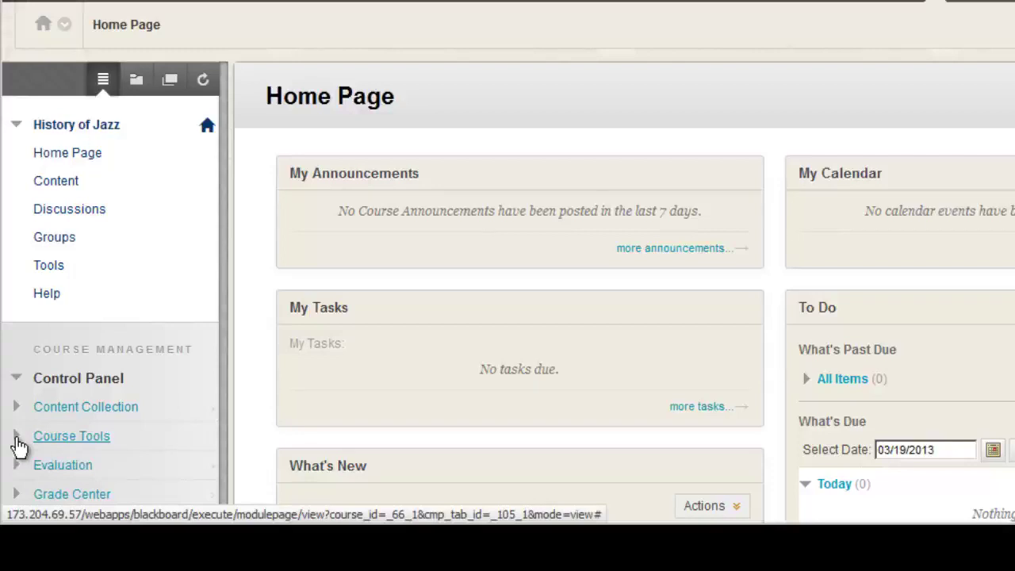
{"action": "left_click", "coordinate": [18, 438]}
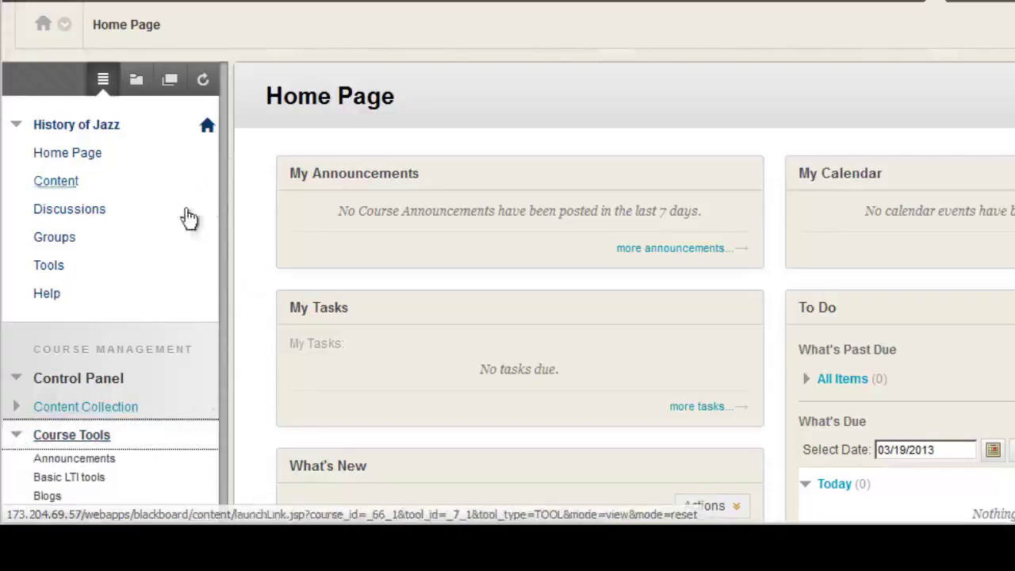
{"action": "left_click", "coordinate": [184, 270]}
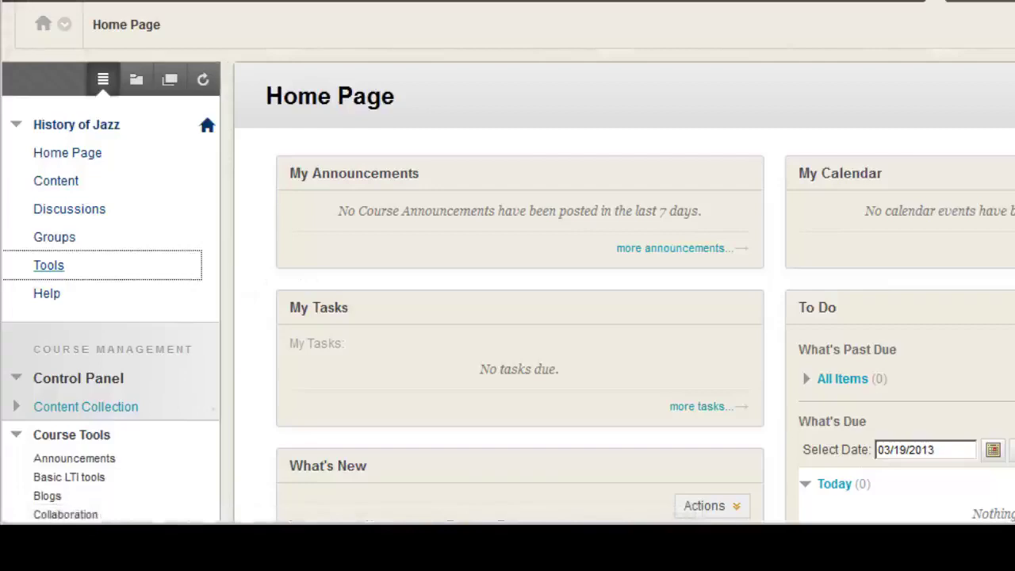
{"action": "scroll", "coordinate": [508, 317], "scroll_direction": "down", "scroll_amount": 3}
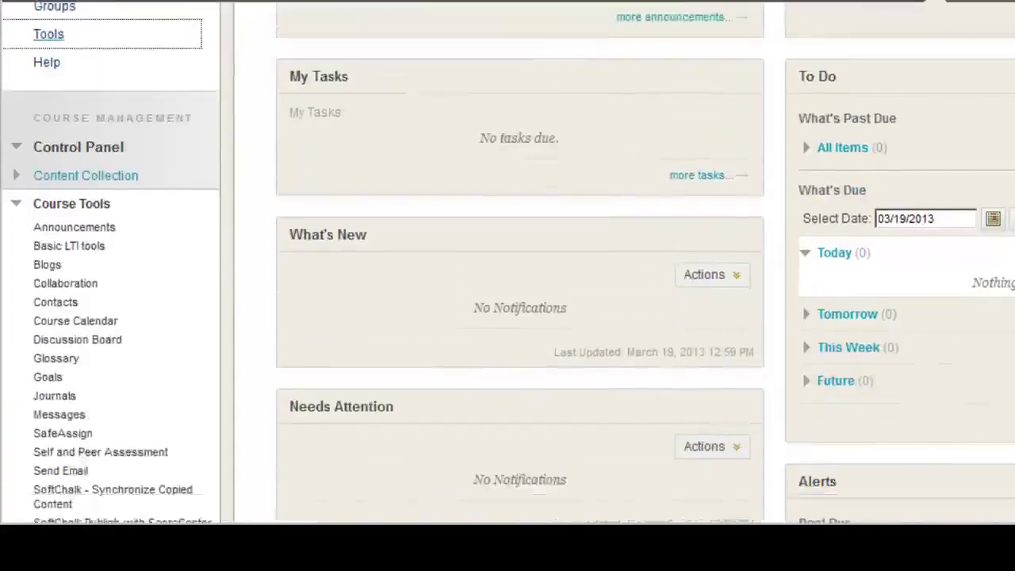
{"action": "scroll", "coordinate": [507, 317], "scroll_direction": "down", "scroll_amount": 2}
{"action": "scroll", "coordinate": [798, 437], "scroll_direction": "down", "scroll_amount": 1}
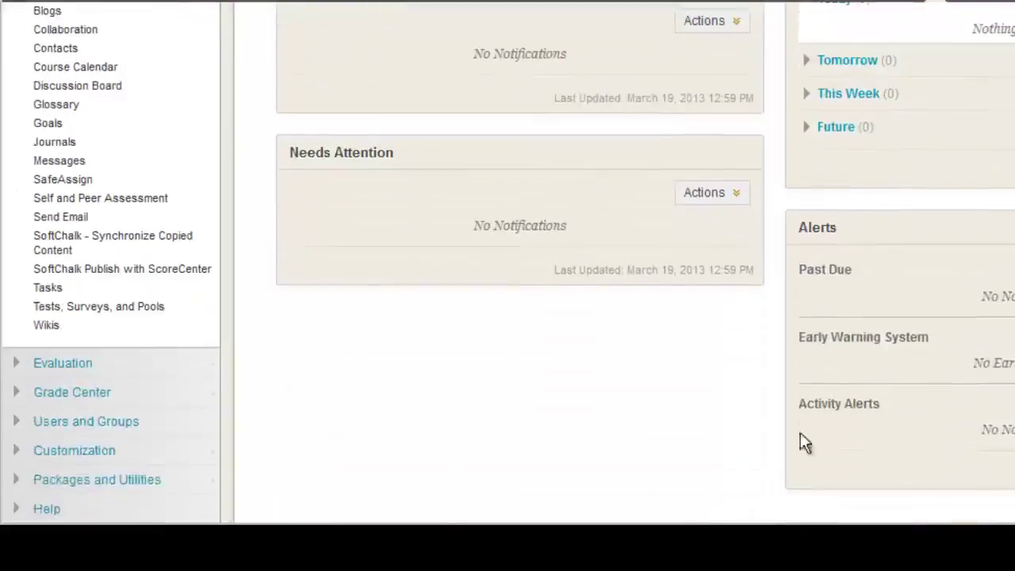
{"action": "left_click", "coordinate": [151, 274]}
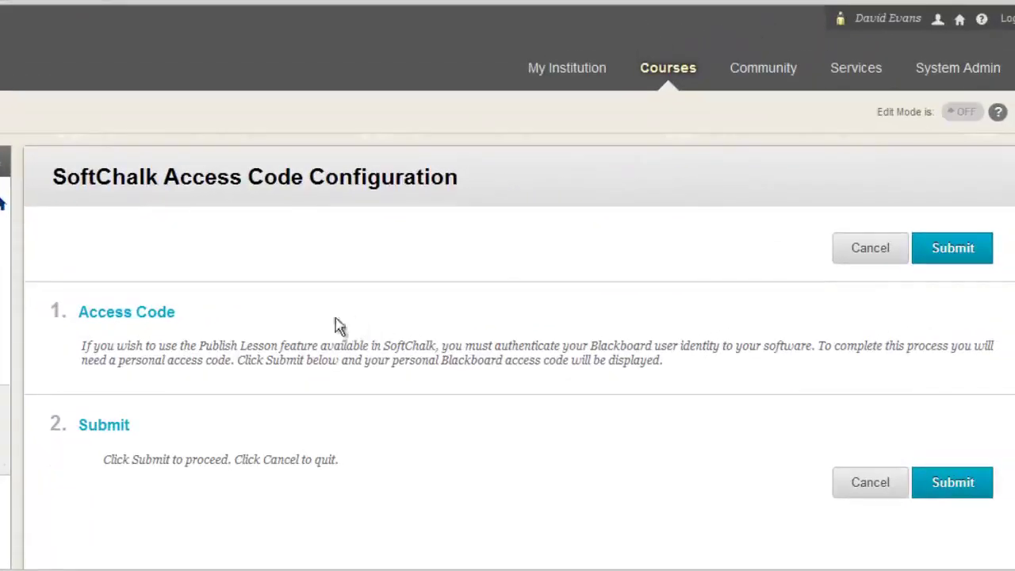
Generate a personal SoftChalk access code in Blackboard and copy it
{"action": "left_click", "coordinate": [960, 249]}
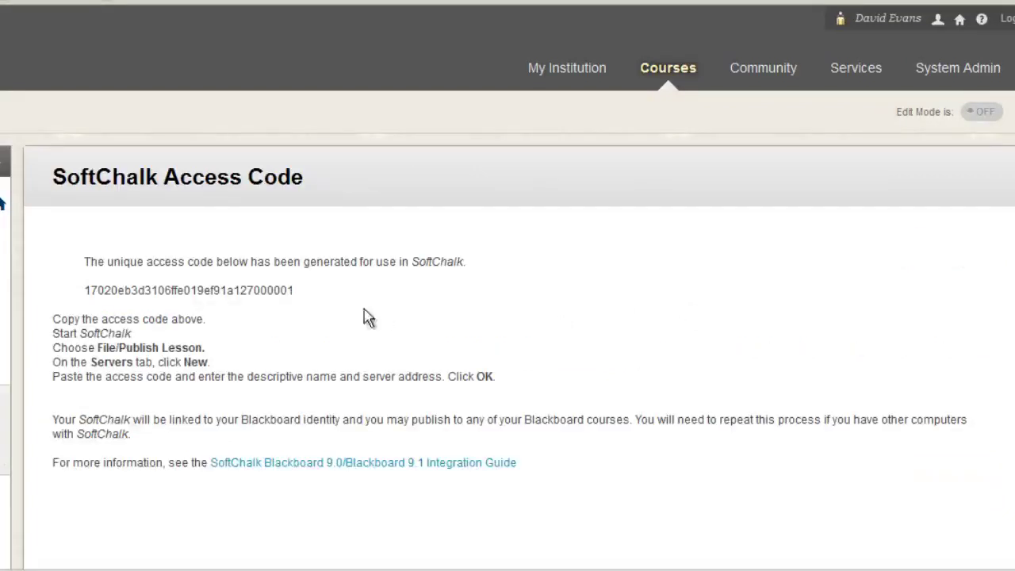
{"action": "left_click_drag", "start_coordinate": [292, 290], "coordinate": [47, 295]}
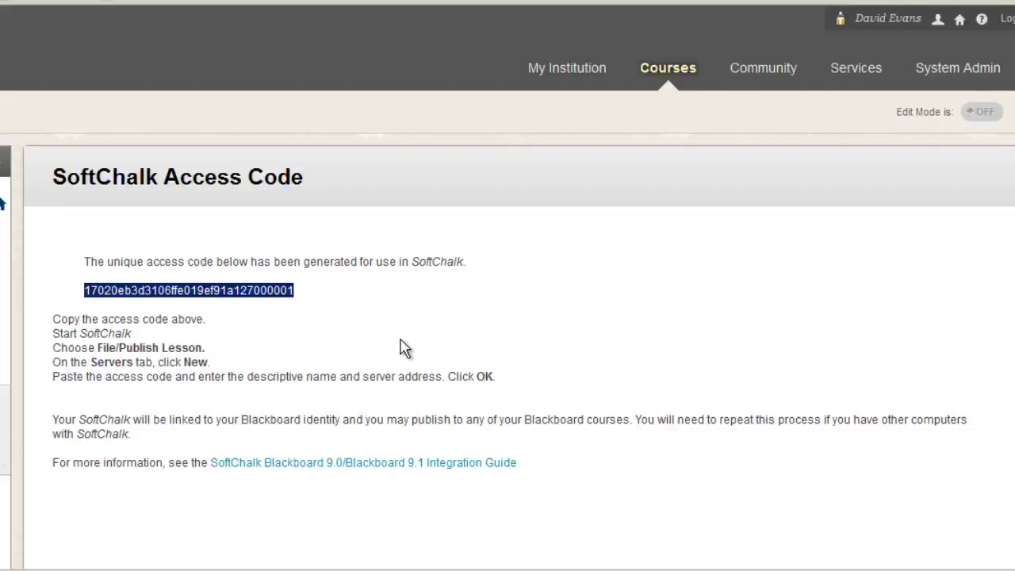
{"action": "right_click", "coordinate": [263, 291]}
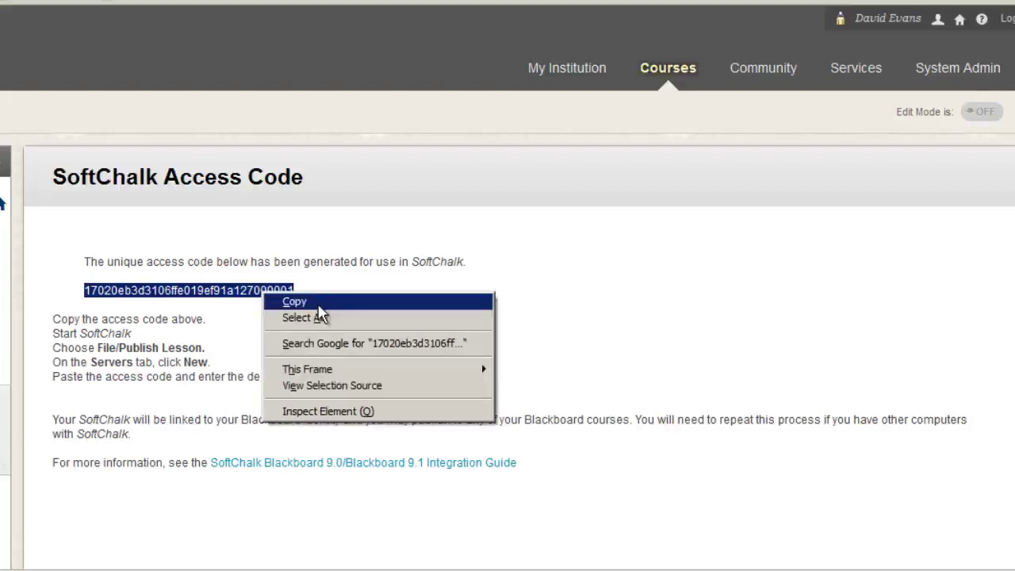
{"action": "left_click", "coordinate": [318, 306]}
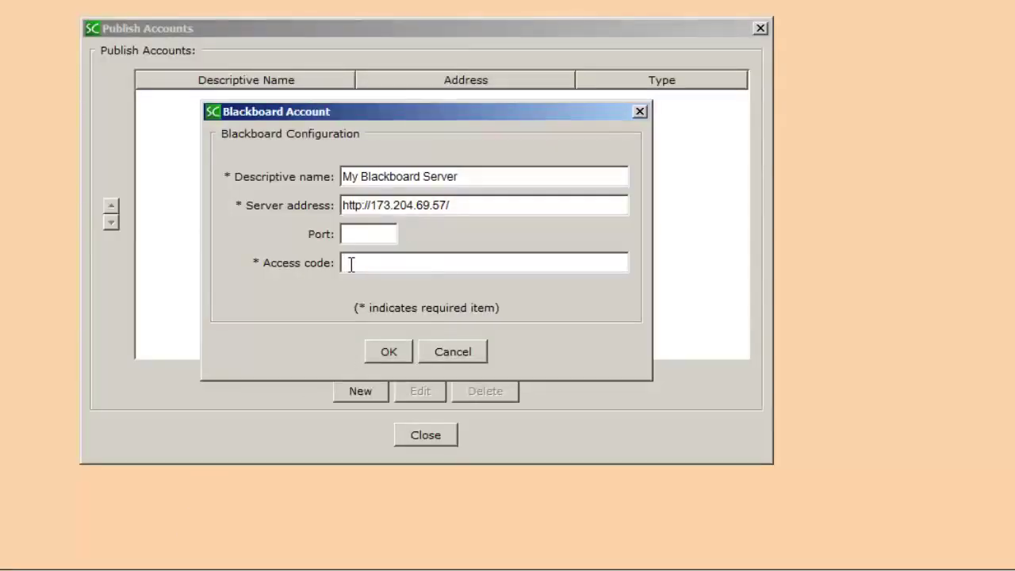
Paste the access code, save My Blackboard Server, and close Publish Accounts
{"action": "right_click", "coordinate": [355, 267]}
{"action": "left_click", "coordinate": [389, 338]}
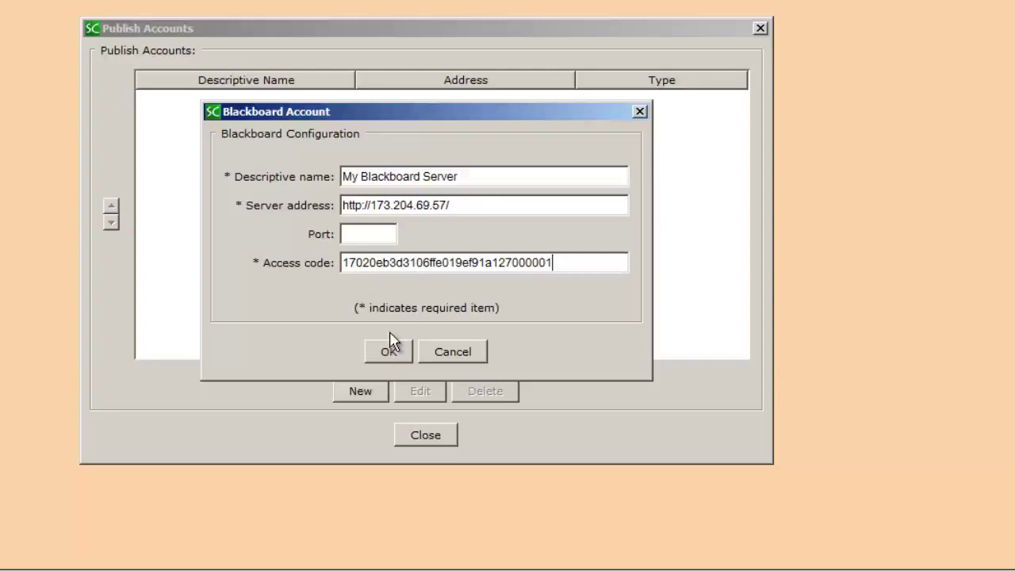
{"action": "left_click", "coordinate": [394, 350]}
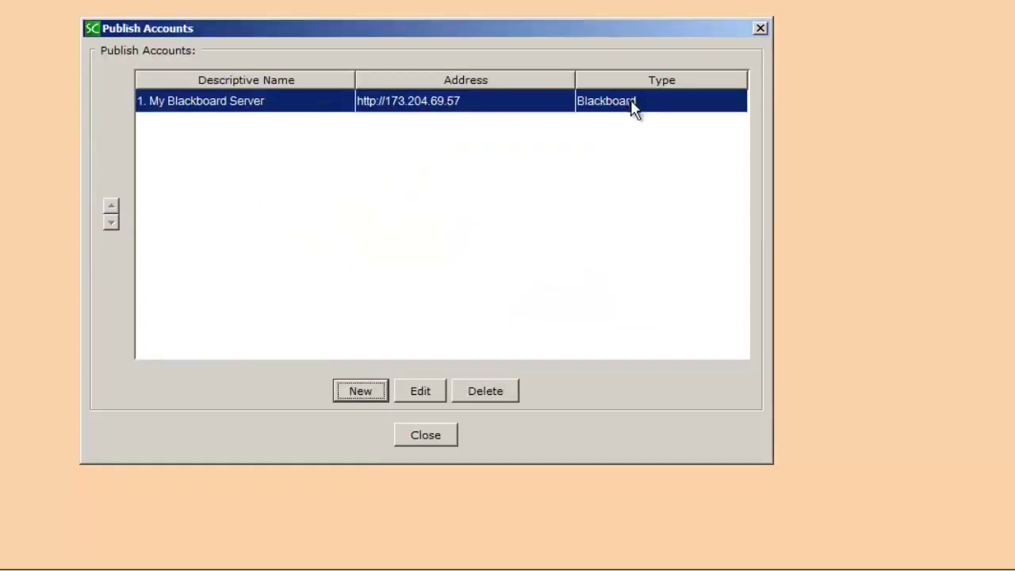
{"action": "left_click", "coordinate": [440, 435]}
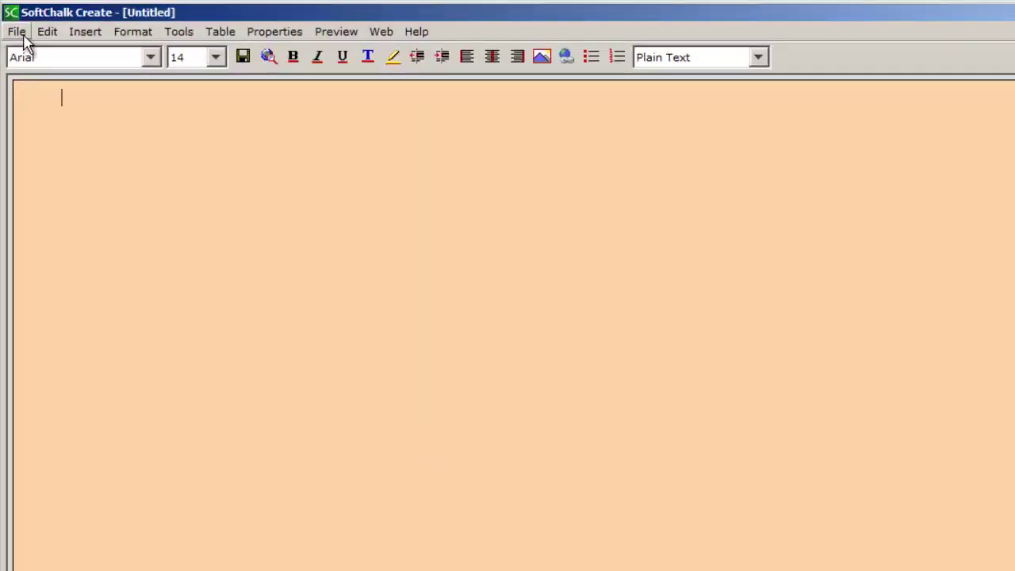
{"action": "left_click", "coordinate": [24, 41]}
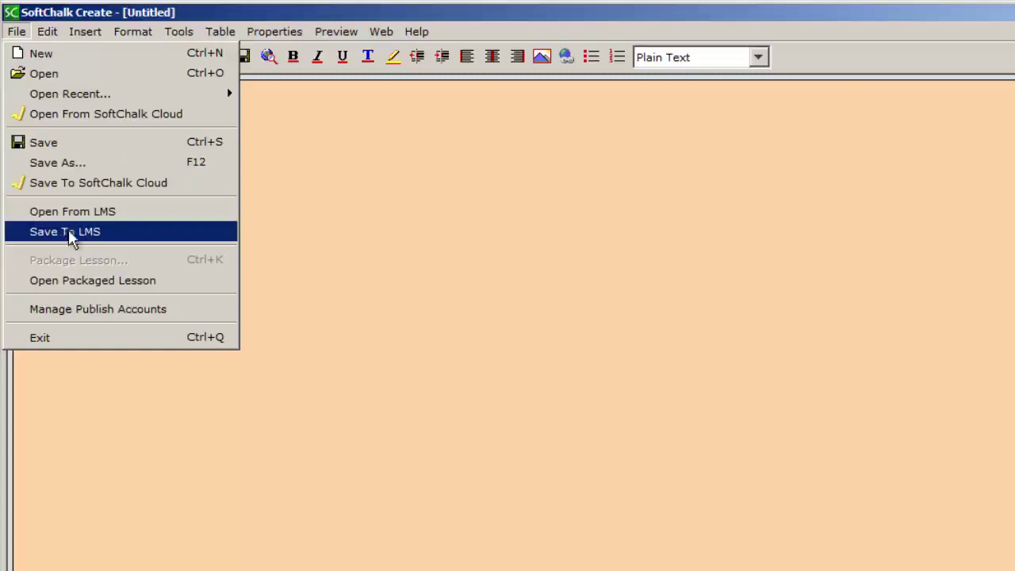
{"action": "left_click", "coordinate": [87, 232]}
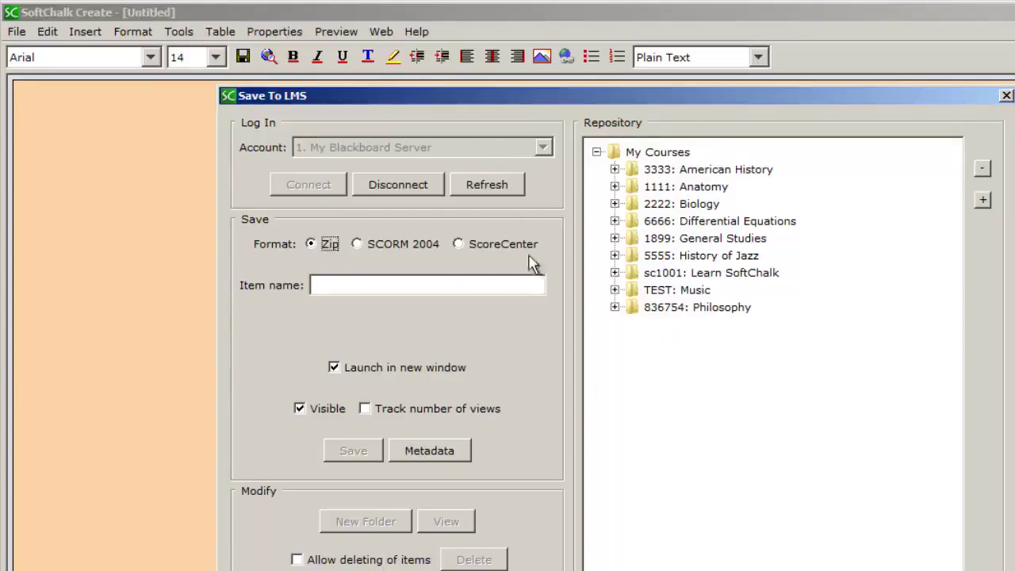
{"action": "key", "text": "Escape"}
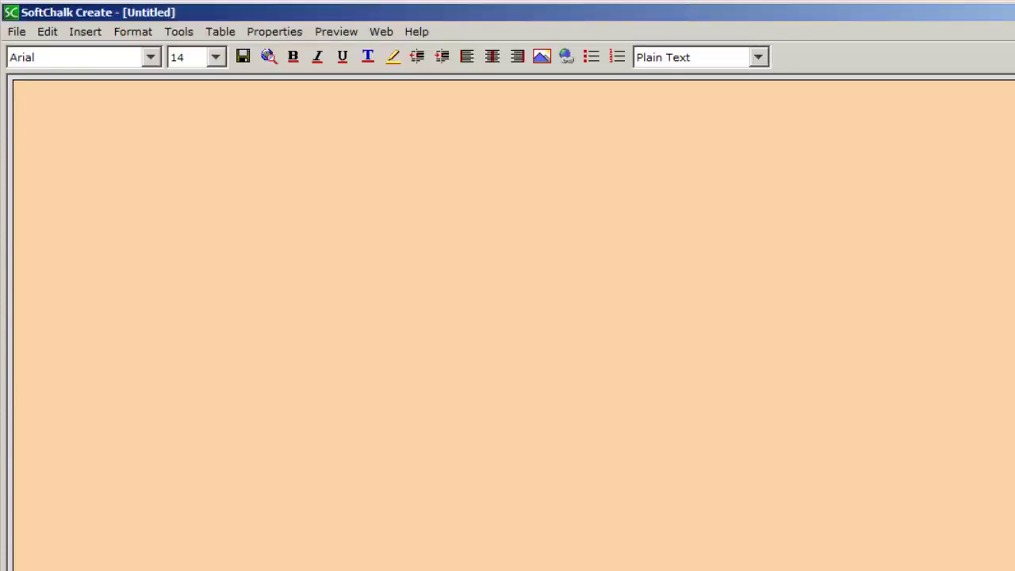